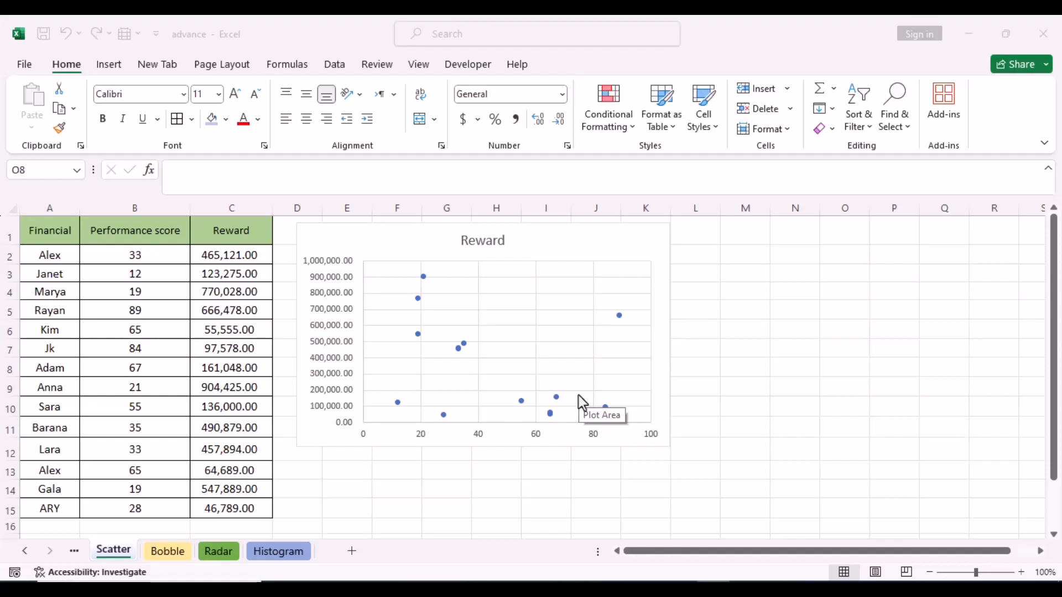
Delete the existing Reward scatter chart from the Scatter sheet.
{"action": "left_click", "coordinate": [349, 242]}
{"action": "left_click", "coordinate": [350, 242]}
{"action": "key", "text": "Delete"}
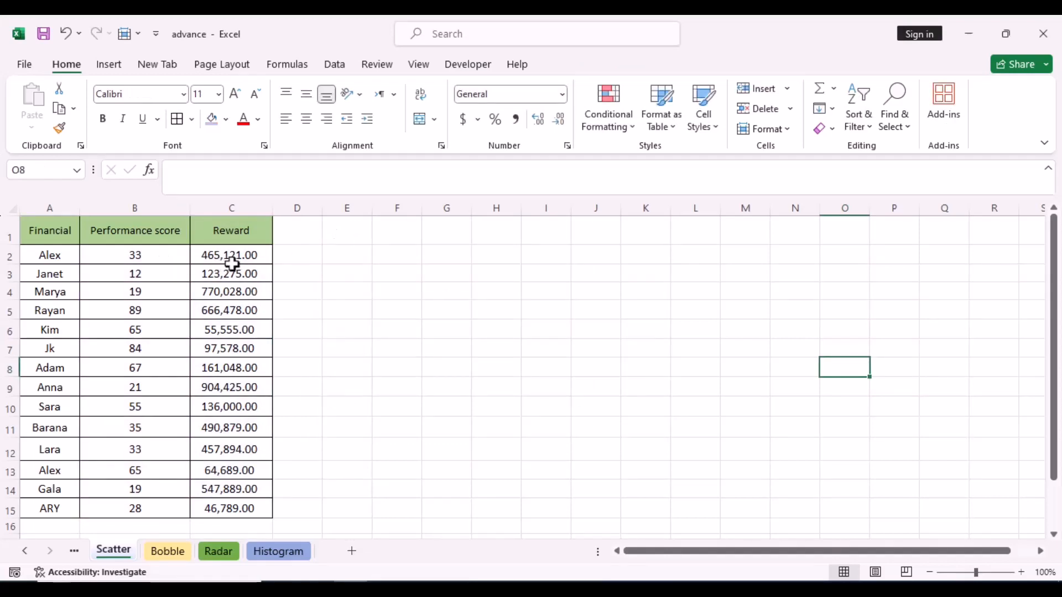
Insert a plain scatter chart from the Performance score and Reward data in B1:C15 and place it beside the table.
{"action": "left_click_drag", "start_coordinate": [119, 224], "coordinate": [246, 506]}
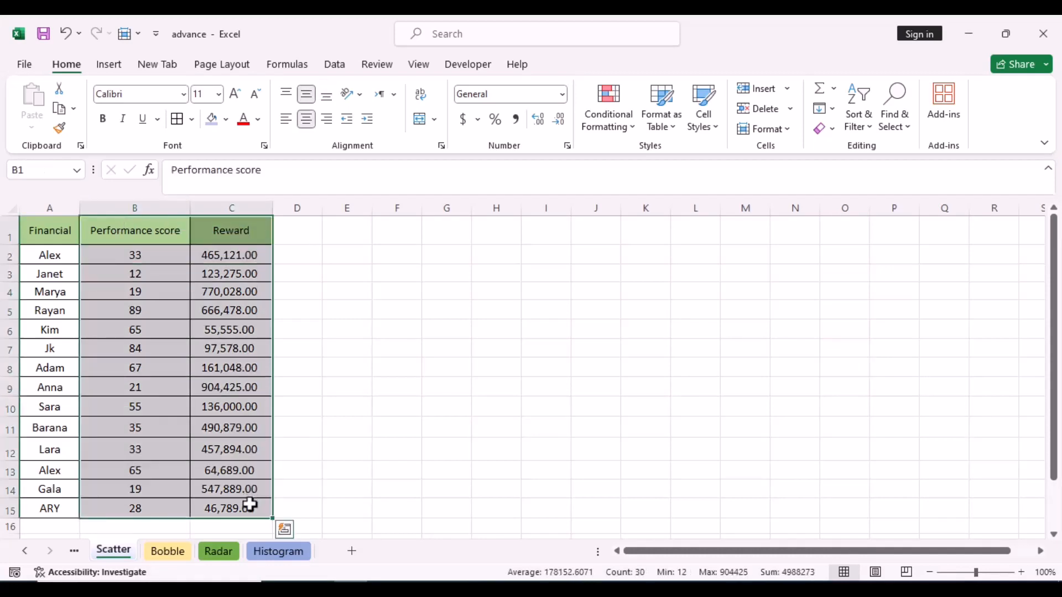
{"action": "left_click", "coordinate": [110, 67]}
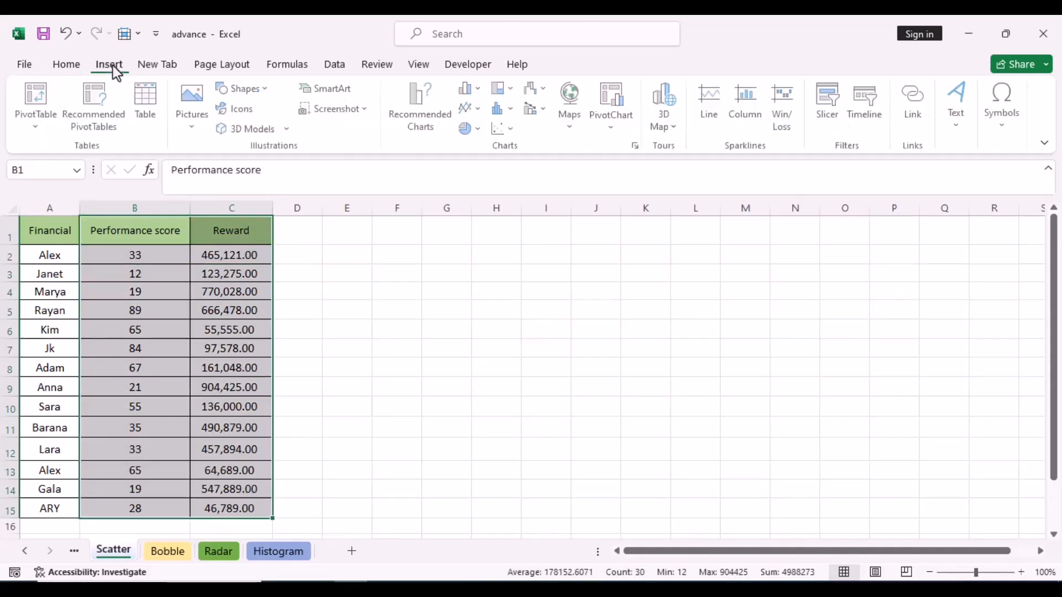
{"action": "left_click", "coordinate": [512, 131]}
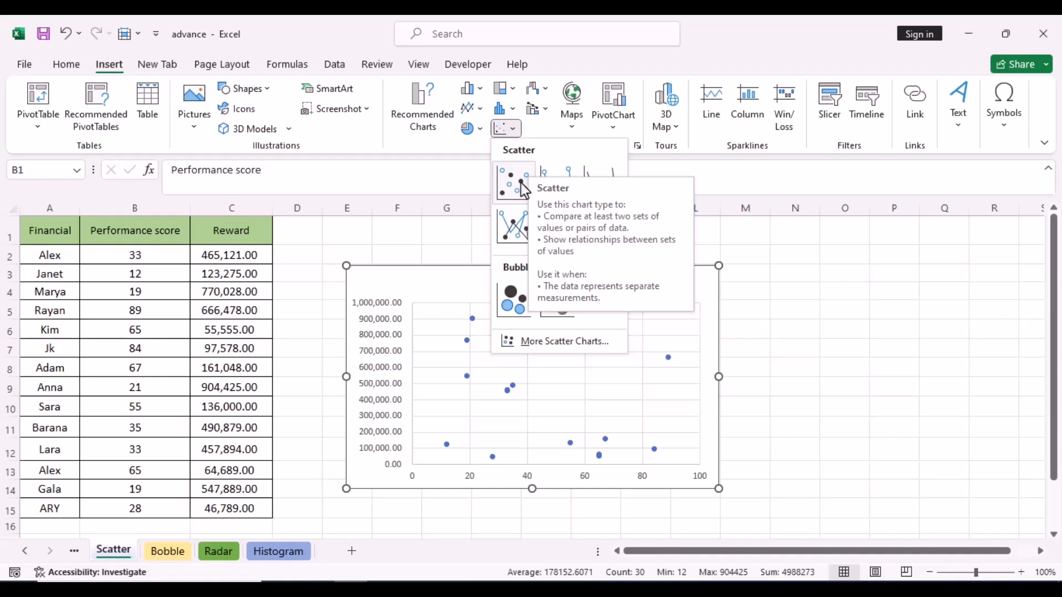
{"action": "left_click", "coordinate": [522, 187]}
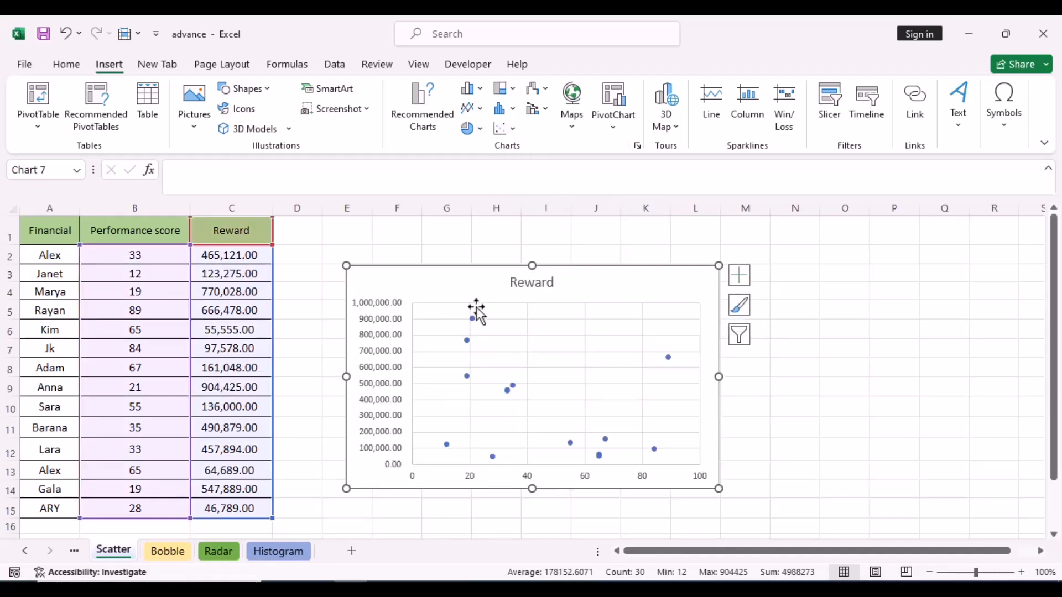
{"action": "left_click_drag", "start_coordinate": [453, 274], "coordinate": [429, 255]}
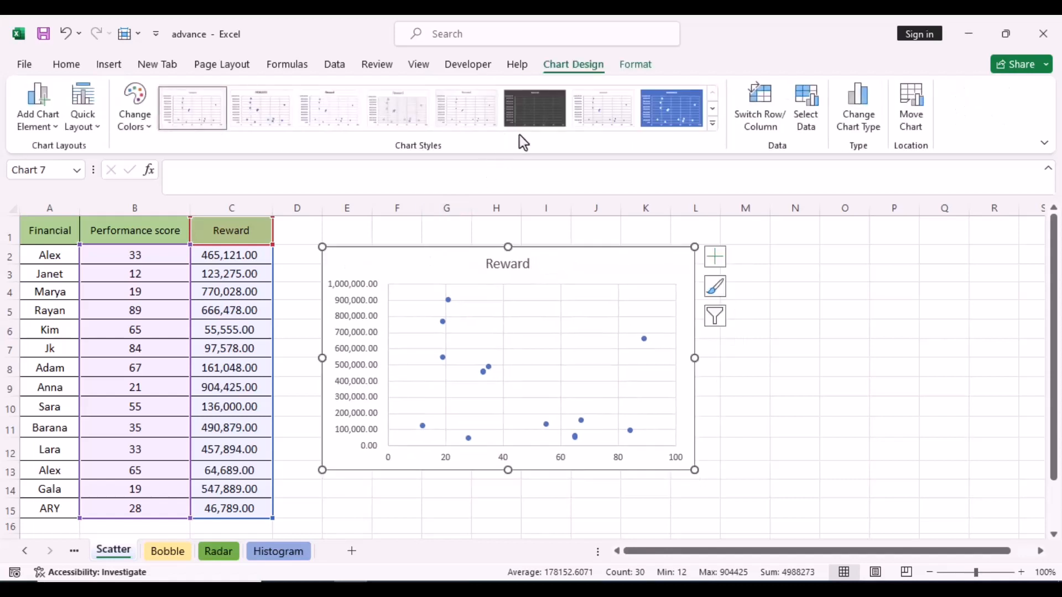
Examine the available scatter chart types and the formatting options of the chart's horizontal axis.
{"action": "left_click", "coordinate": [108, 64]}
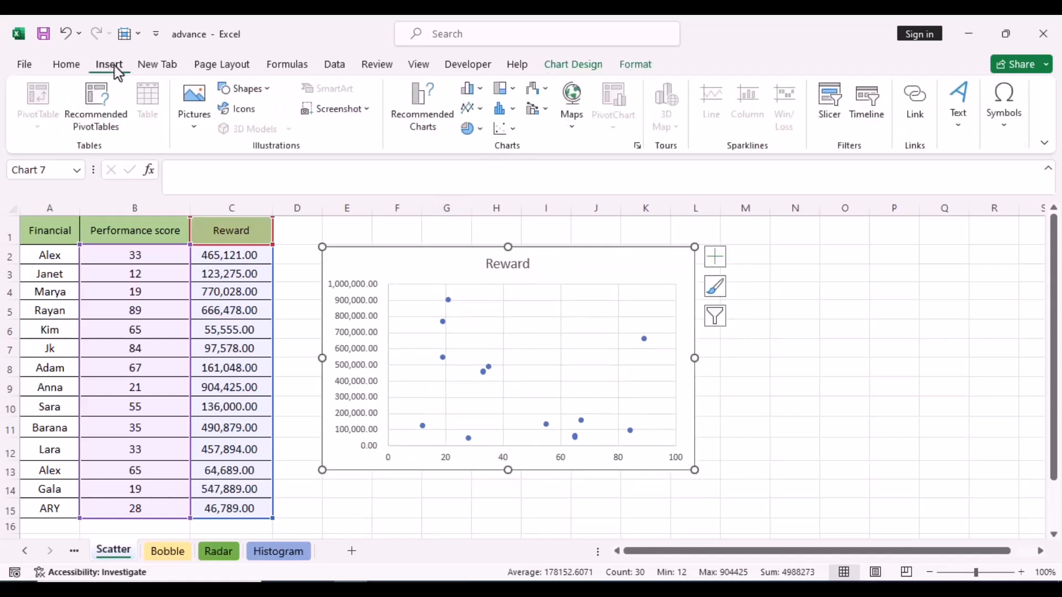
{"action": "left_click", "coordinate": [509, 129]}
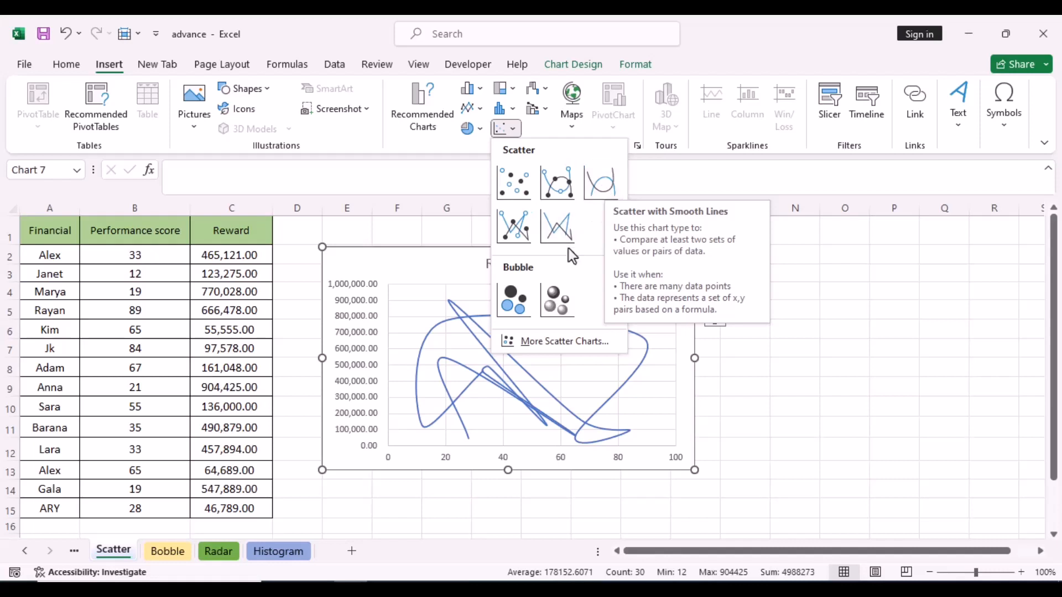
{"action": "left_click", "coordinate": [550, 345]}
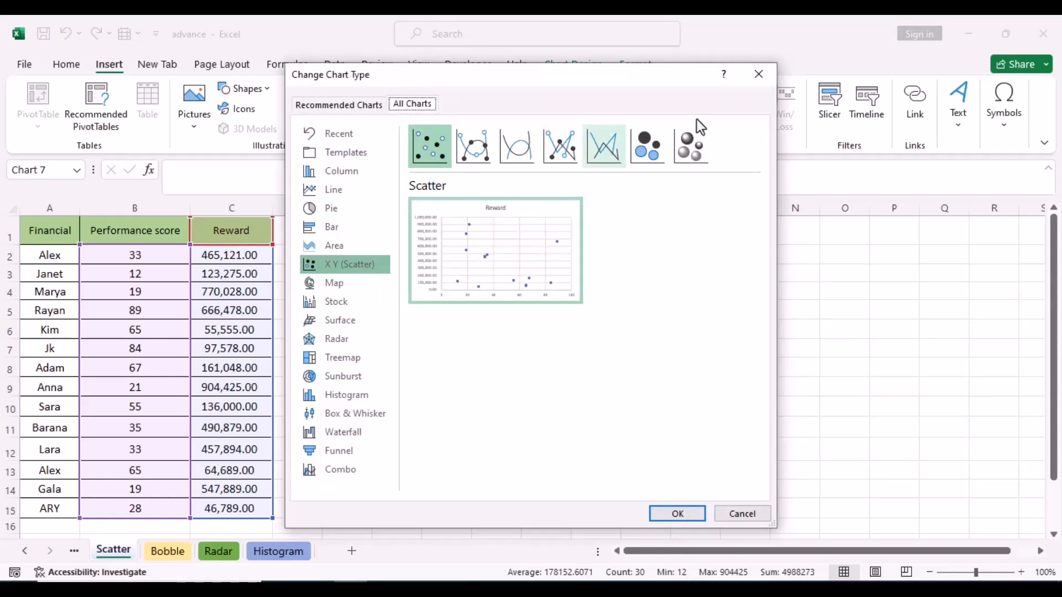
{"action": "left_click", "coordinate": [760, 73]}
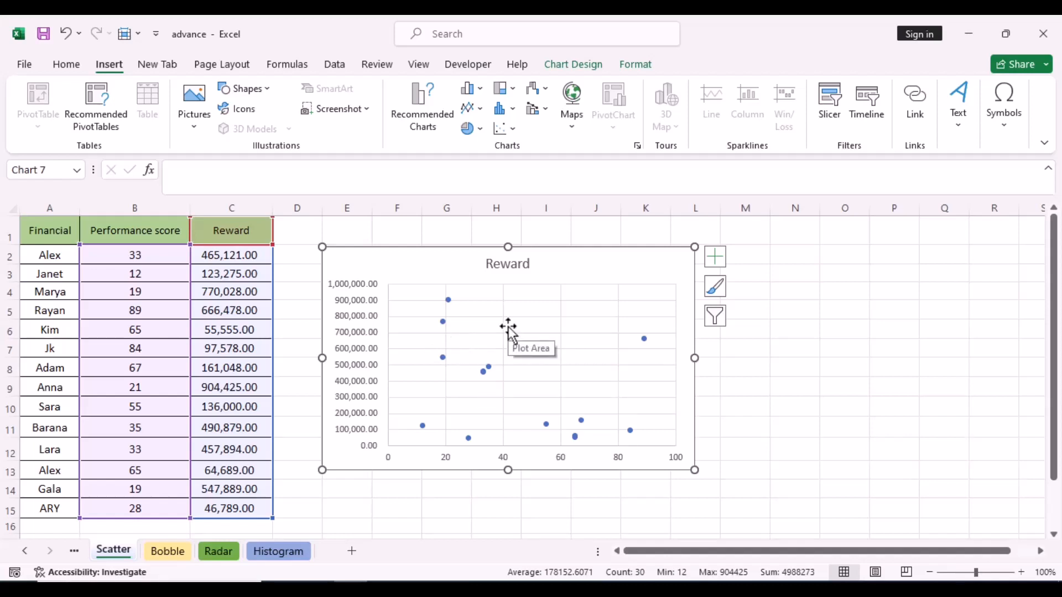
{"action": "left_click", "coordinate": [446, 457]}
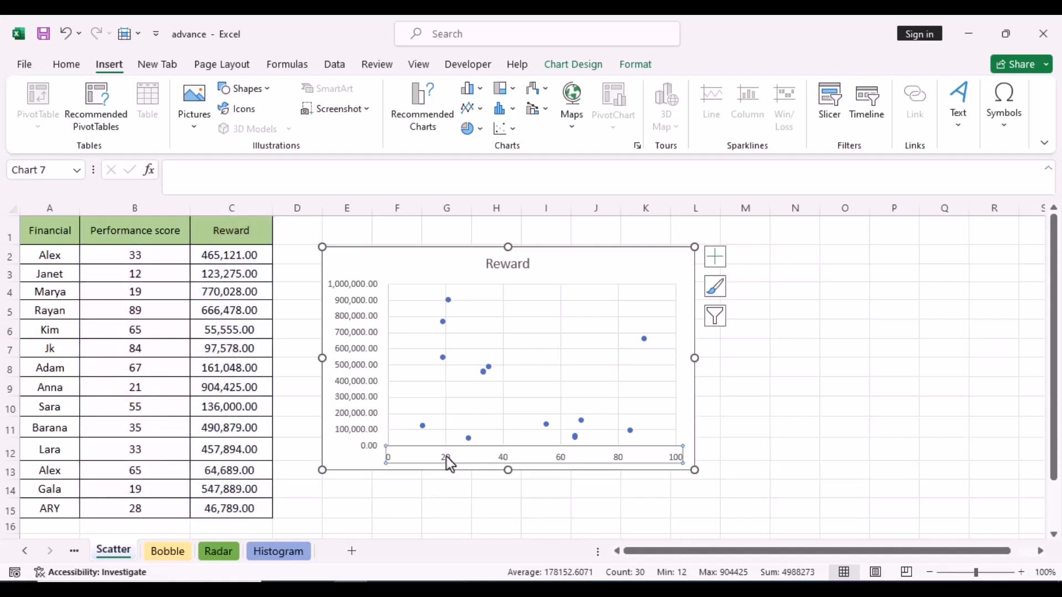
{"action": "right_click", "coordinate": [446, 457]}
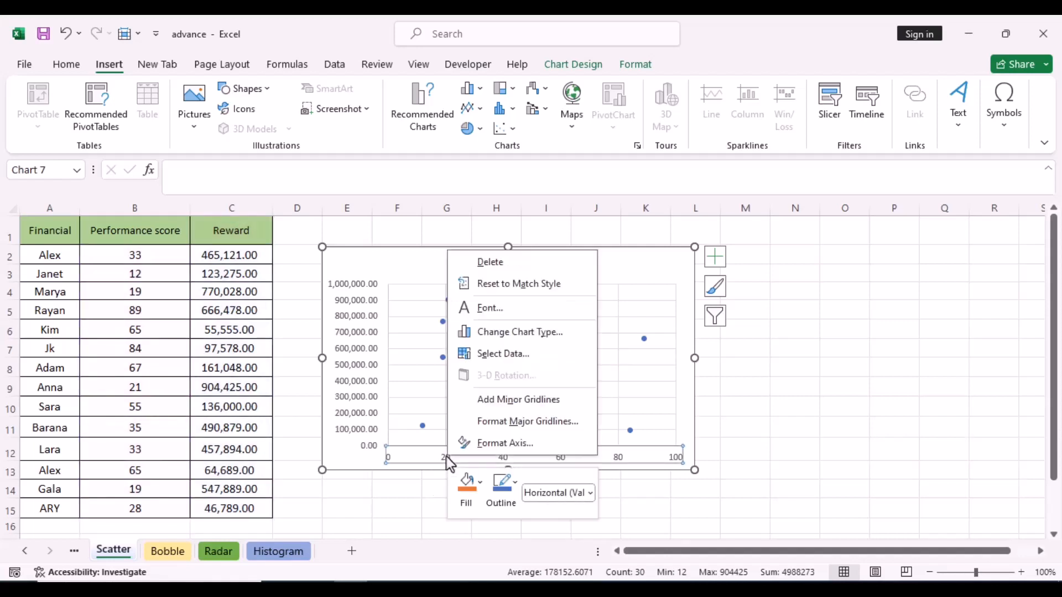
{"action": "left_click", "coordinate": [493, 445]}
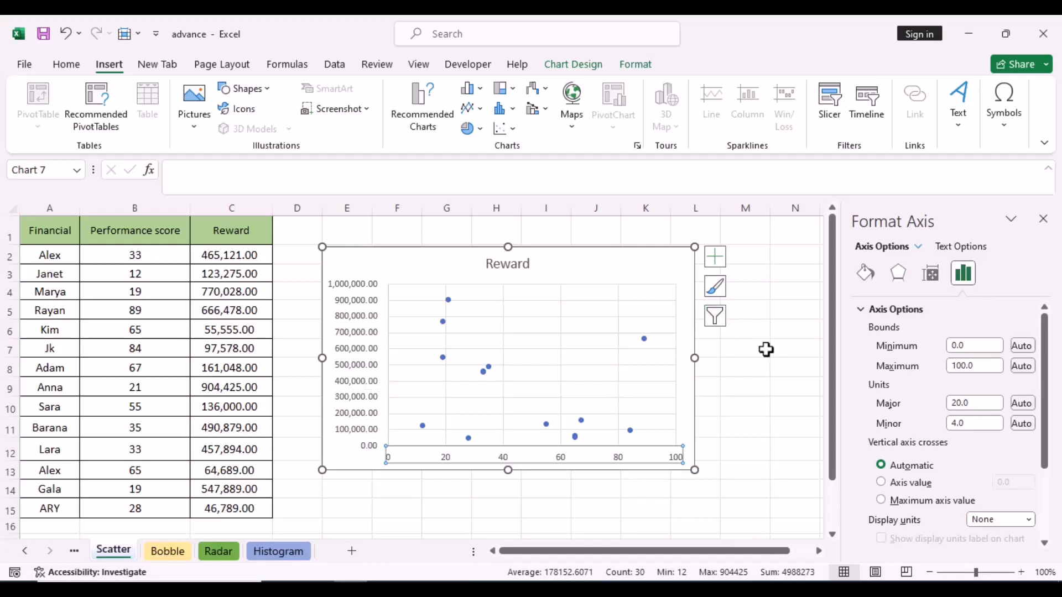
{"action": "left_click", "coordinate": [1043, 219]}
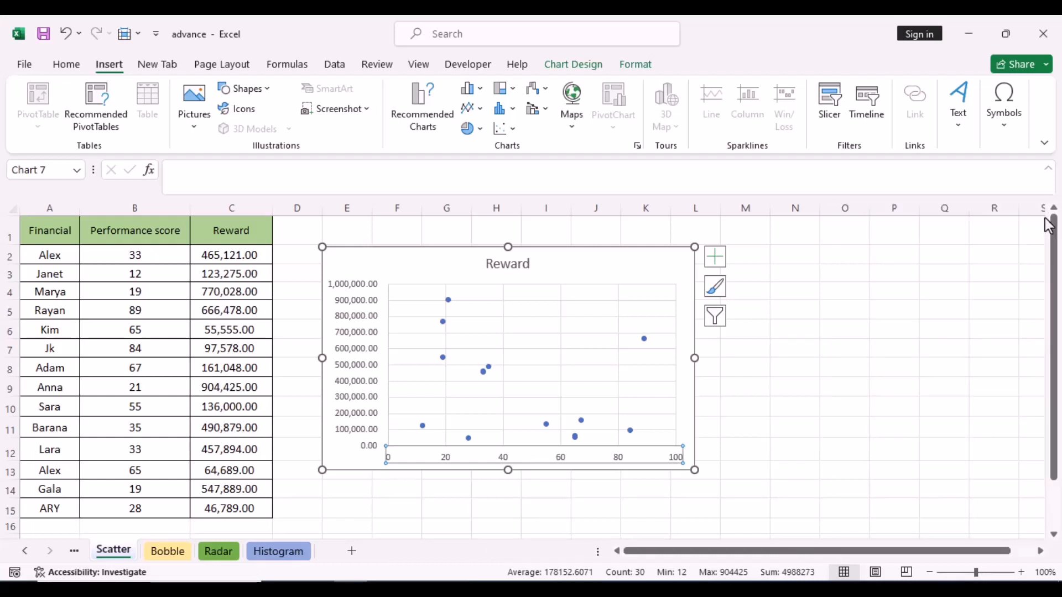
Add data labels to the scatter chart and move the overlapping 490,879.00 and 457,894.00 labels apart.
{"action": "left_click", "coordinate": [722, 264]}
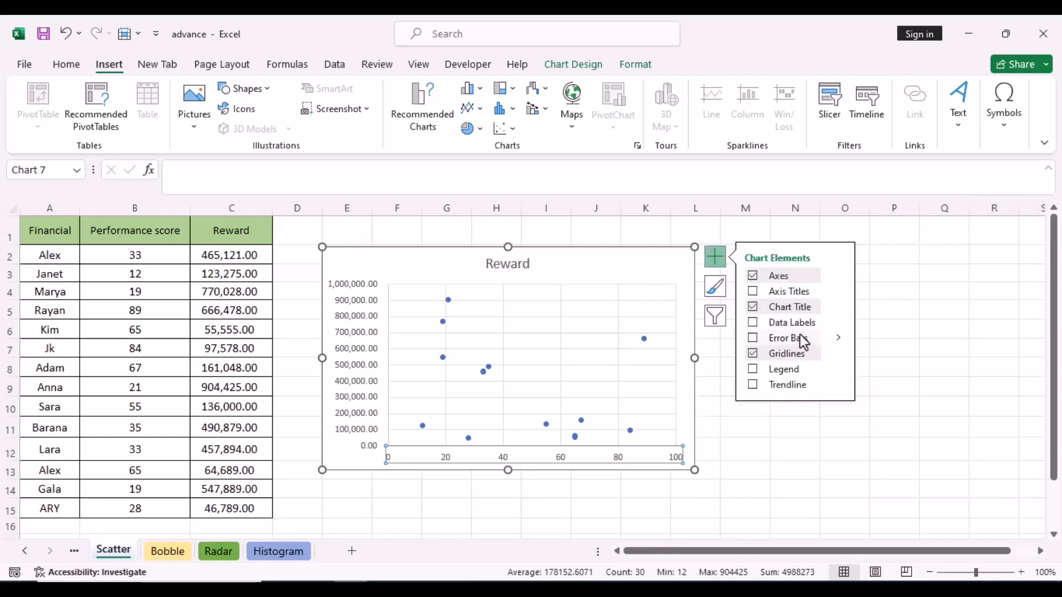
{"action": "left_click", "coordinate": [754, 324]}
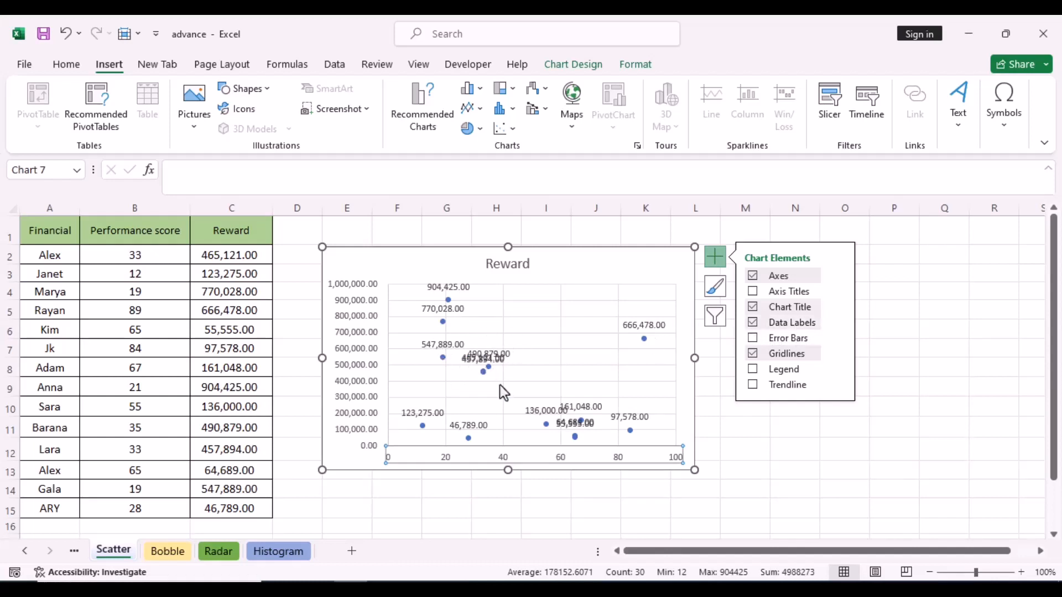
{"action": "left_click", "coordinate": [502, 357]}
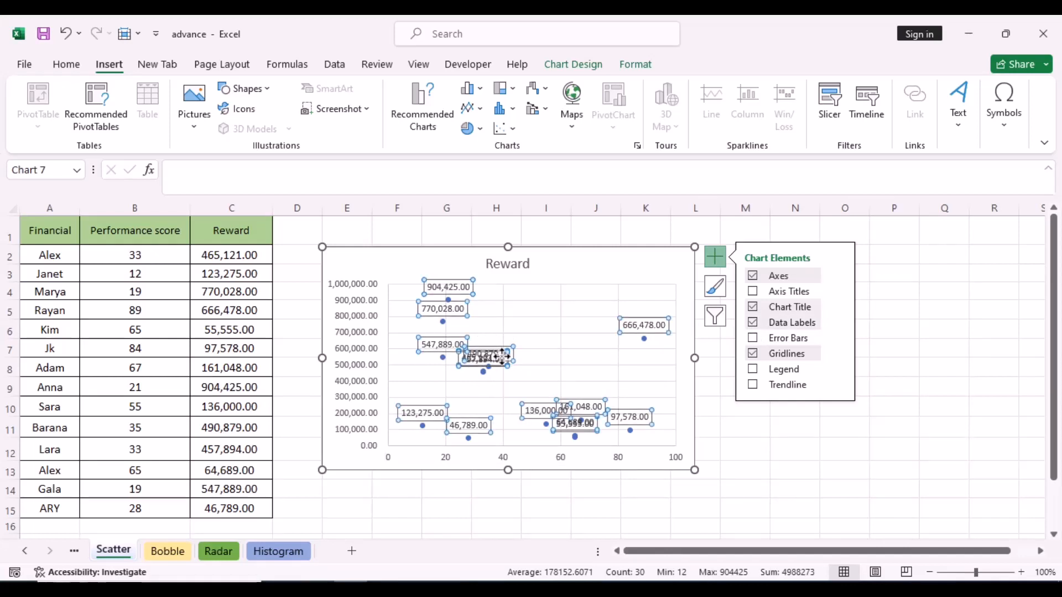
{"action": "left_click_drag", "start_coordinate": [501, 357], "coordinate": [518, 344]}
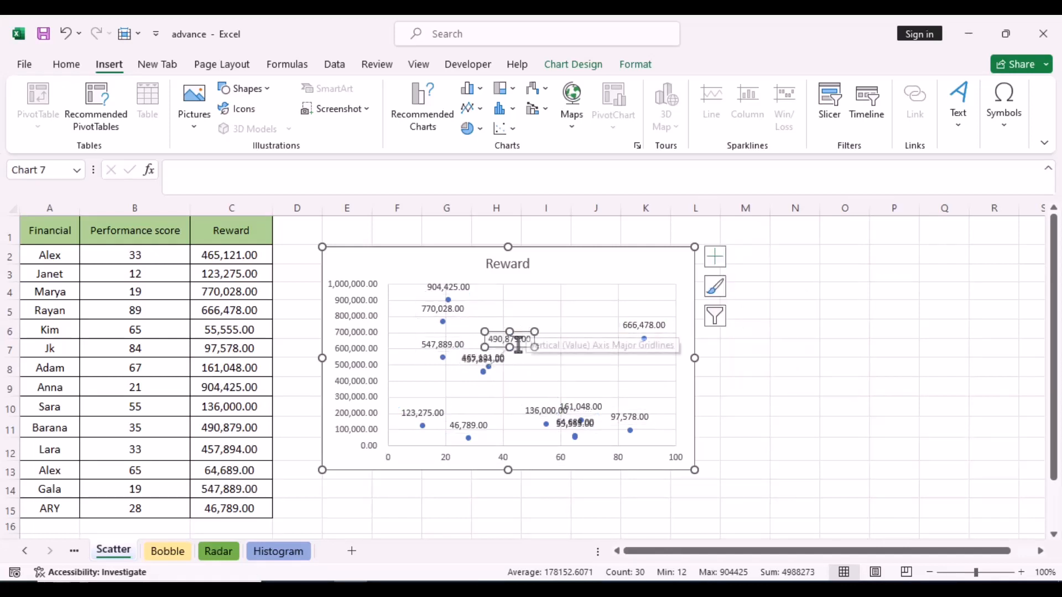
{"action": "left_click", "coordinate": [483, 358]}
{"action": "left_click_drag", "start_coordinate": [466, 366], "coordinate": [451, 382]}
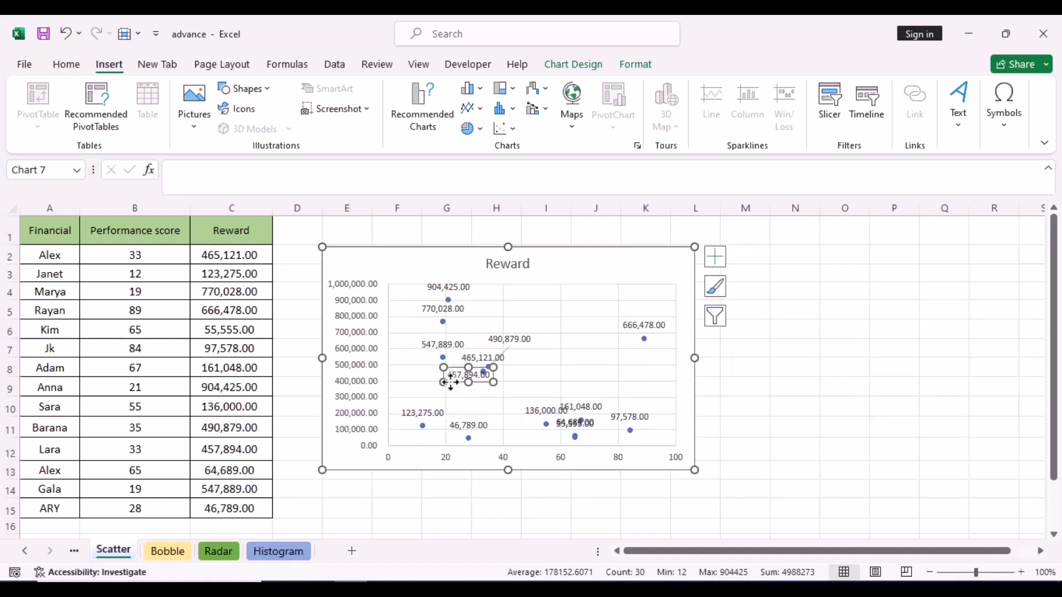
{"action": "left_click", "coordinate": [519, 338]}
{"action": "left_click_drag", "start_coordinate": [535, 332], "coordinate": [543, 326]}
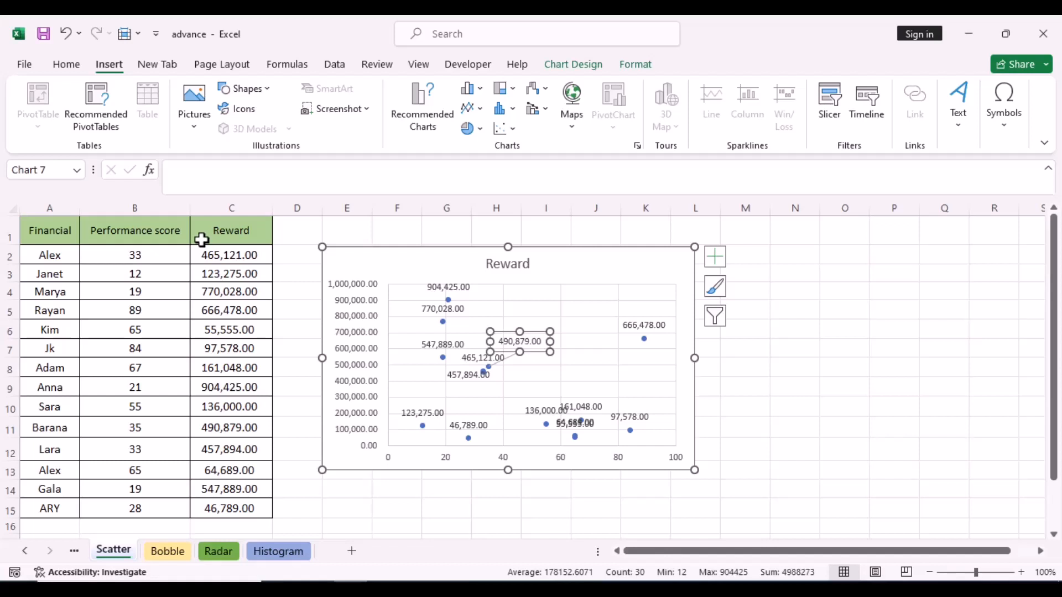
Edit the Reward series in the chart's data source so its X values use the Reward column, C2:C15.
{"action": "left_click", "coordinate": [376, 258]}
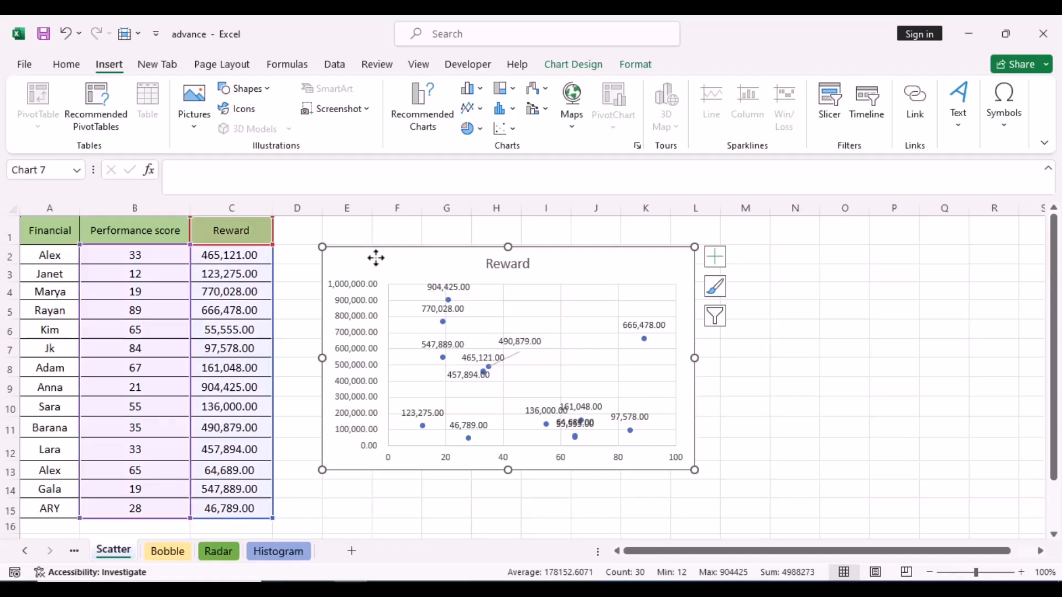
{"action": "left_click", "coordinate": [573, 68]}
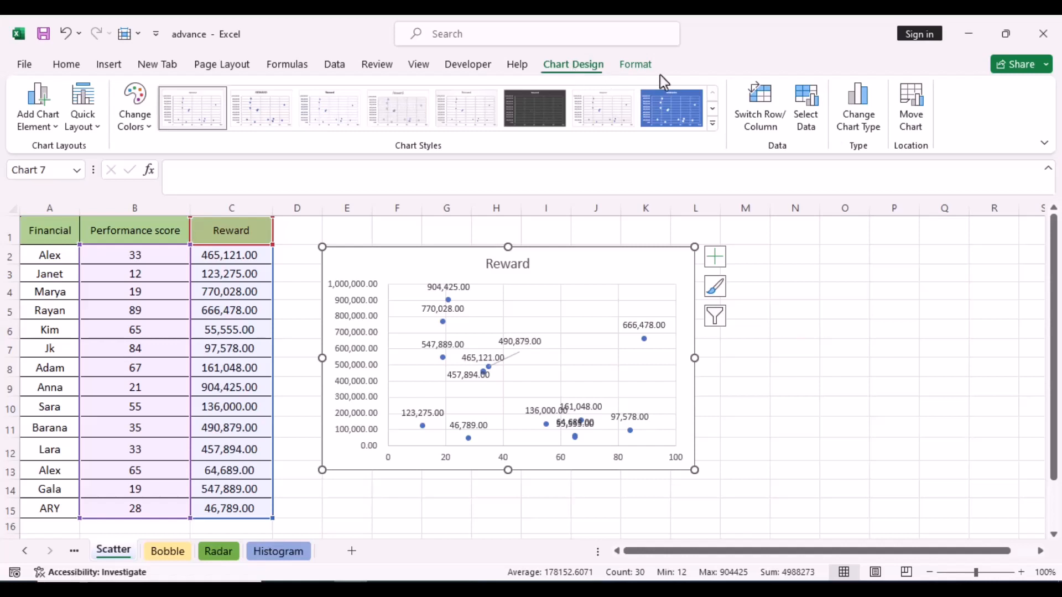
{"action": "left_click", "coordinate": [801, 124]}
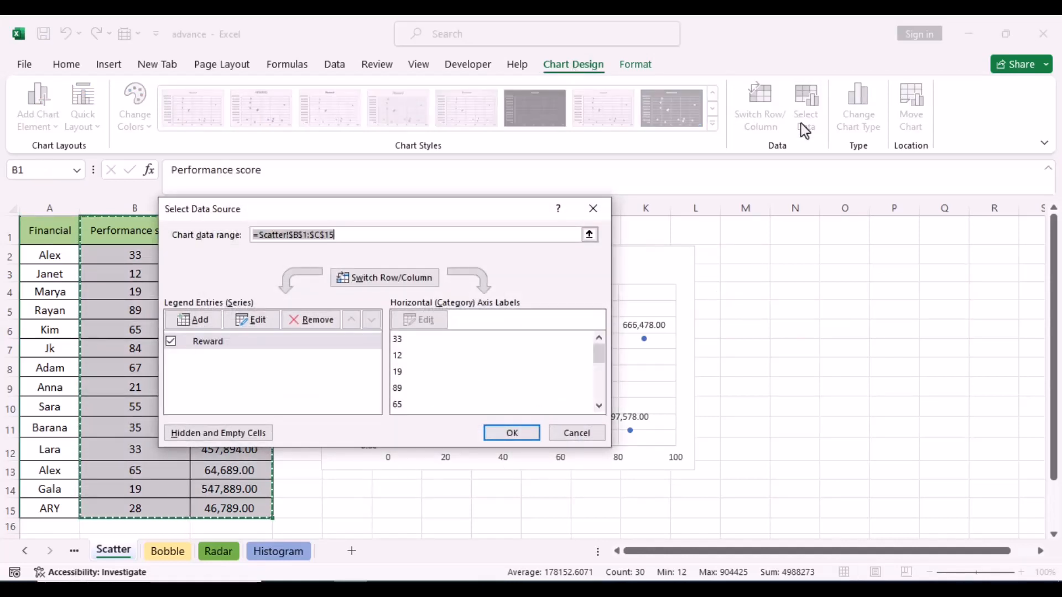
{"action": "left_click", "coordinate": [259, 321]}
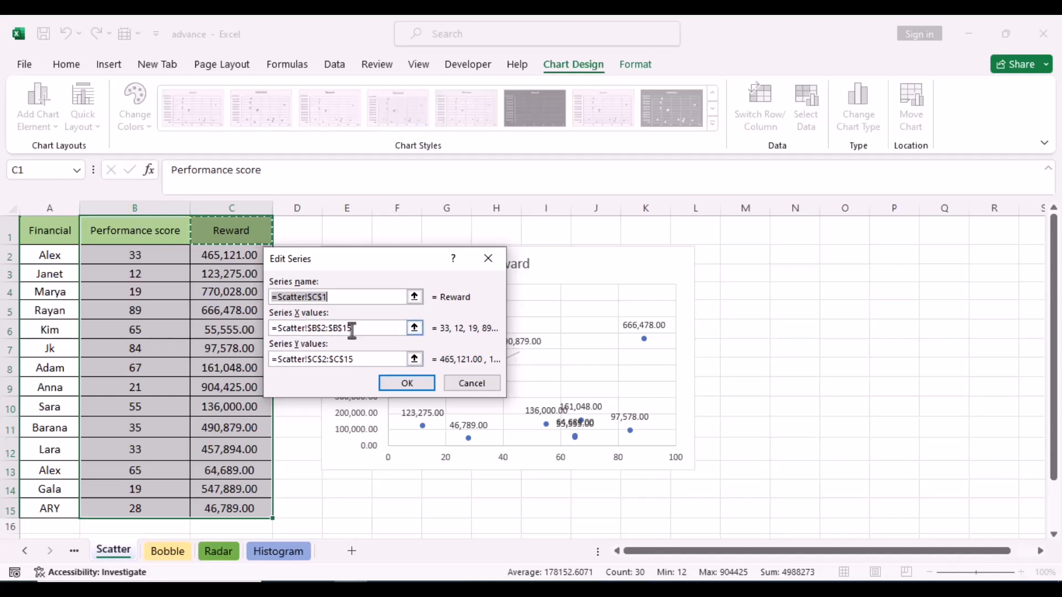
{"action": "left_click_drag", "start_coordinate": [352, 328], "coordinate": [281, 328]}
{"action": "key", "text": "BackSpace"}
{"action": "key", "text": "BackSpace"}
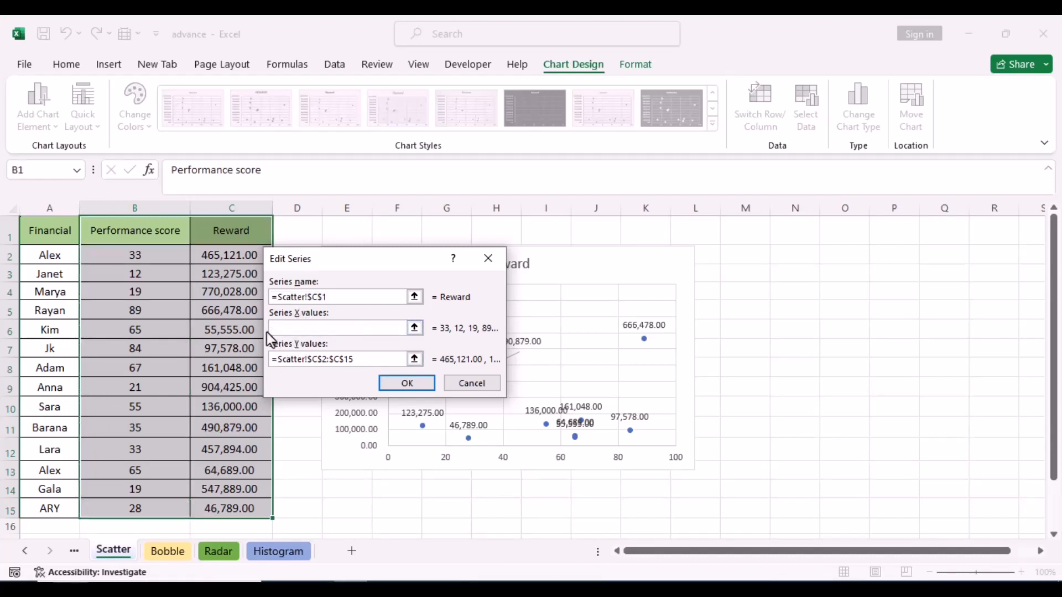
{"action": "left_click_drag", "start_coordinate": [224, 263], "coordinate": [233, 506]}
Set the series Y values to the Performance score column, B2:B15, and apply the data source changes.
{"action": "left_click_drag", "start_coordinate": [357, 359], "coordinate": [271, 363]}
{"action": "key", "text": "BackSpace"}
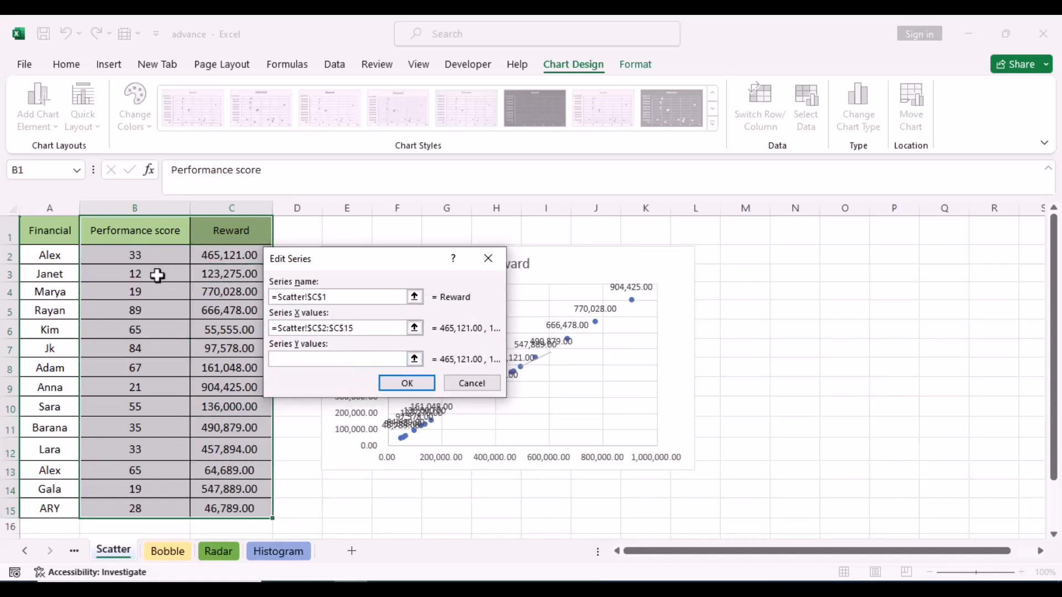
{"action": "left_click", "coordinate": [153, 259]}
{"action": "left_click_drag", "start_coordinate": [153, 259], "coordinate": [164, 505]}
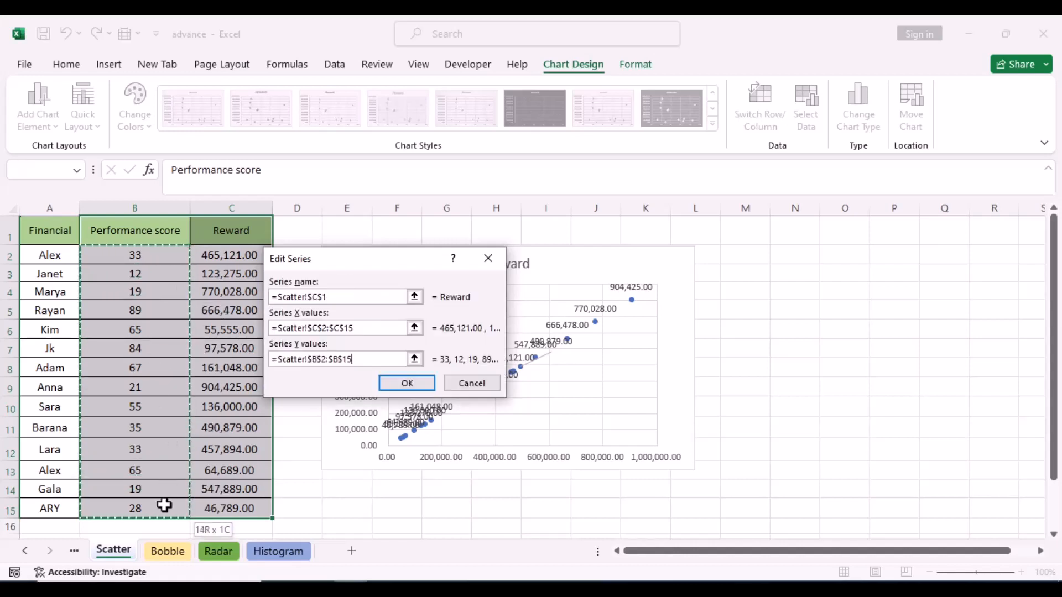
{"action": "left_click", "coordinate": [407, 385]}
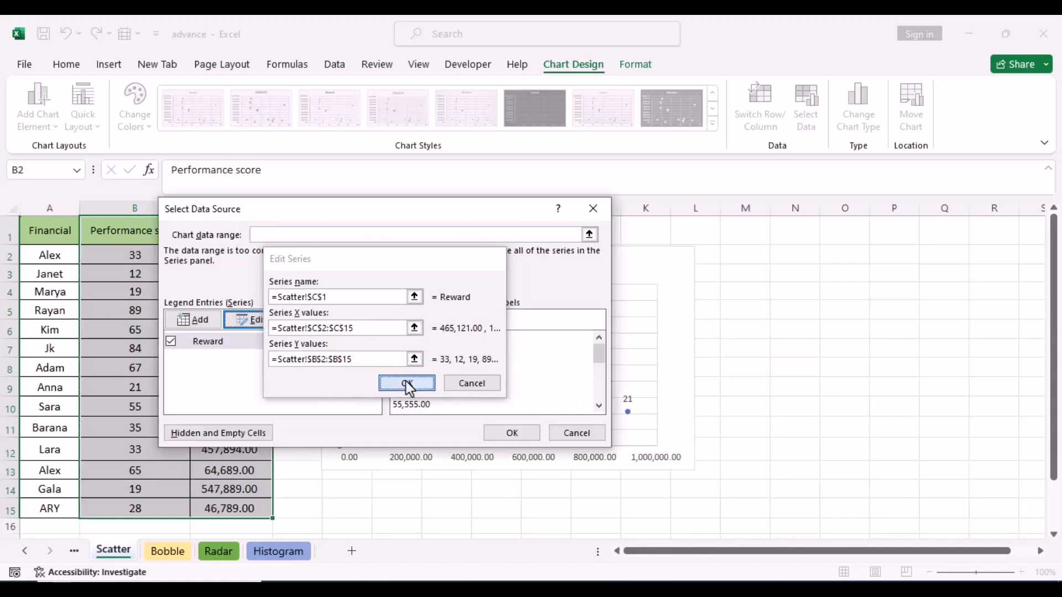
{"action": "left_click", "coordinate": [505, 431]}
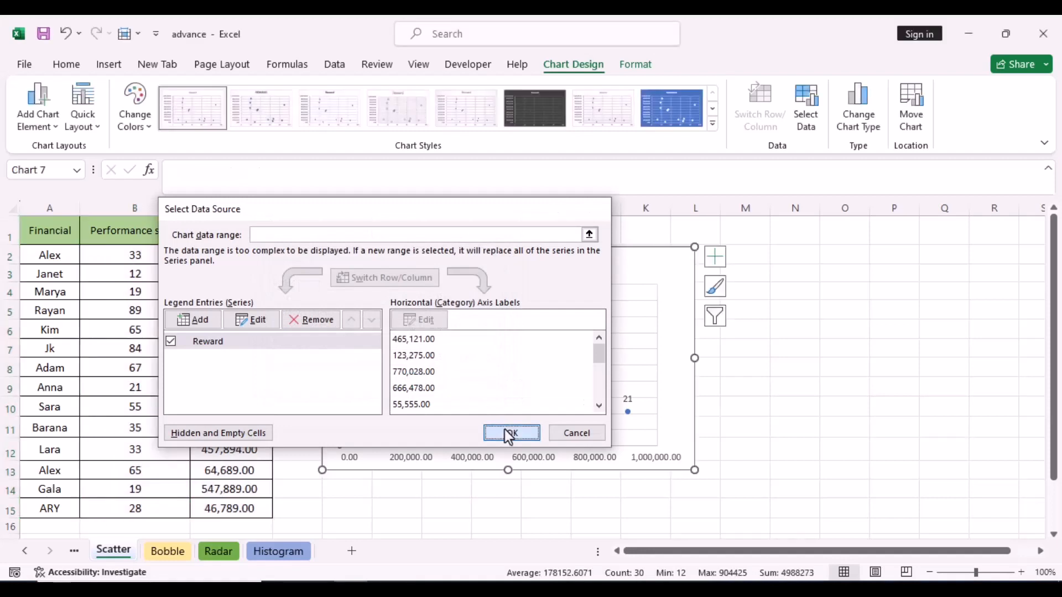